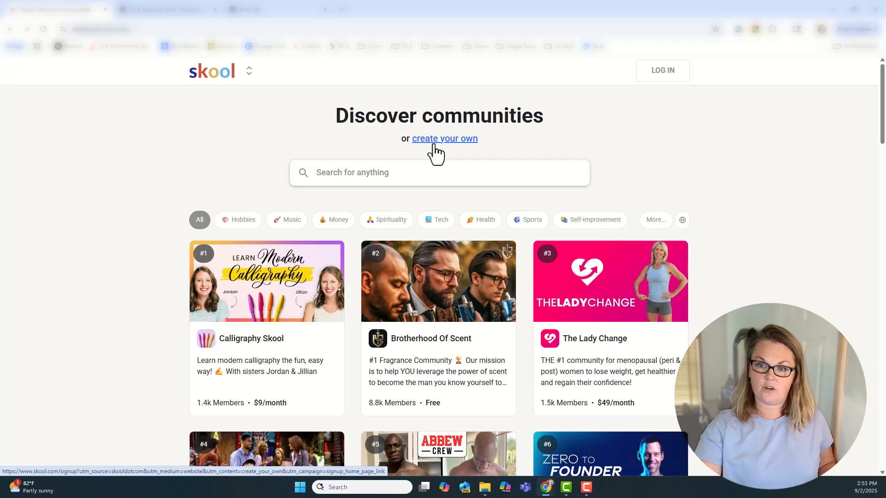
- Log in to the Skool account and open the page for creating your own community
left_click(660, 84)
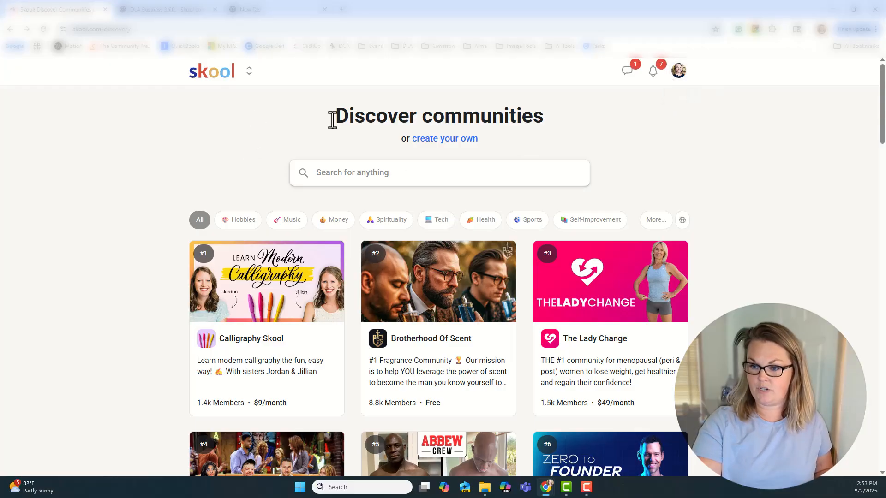
left_click(250, 72)
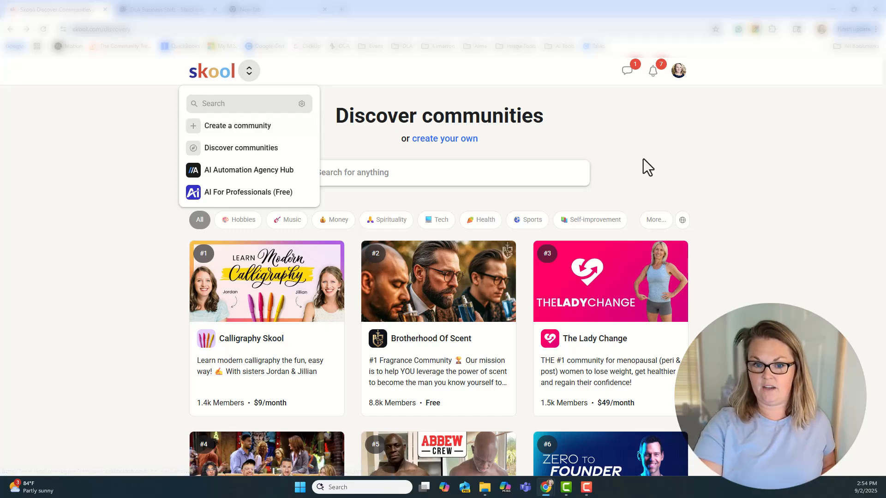
left_click(632, 164)
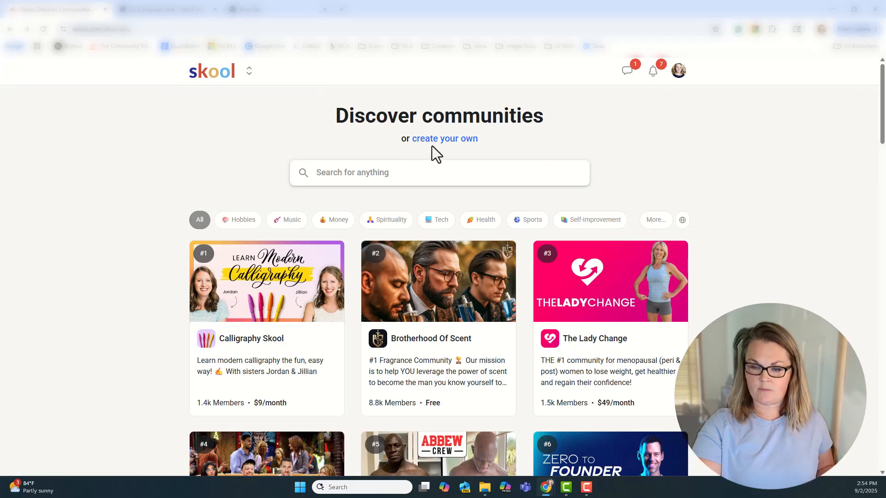
left_click(450, 141)
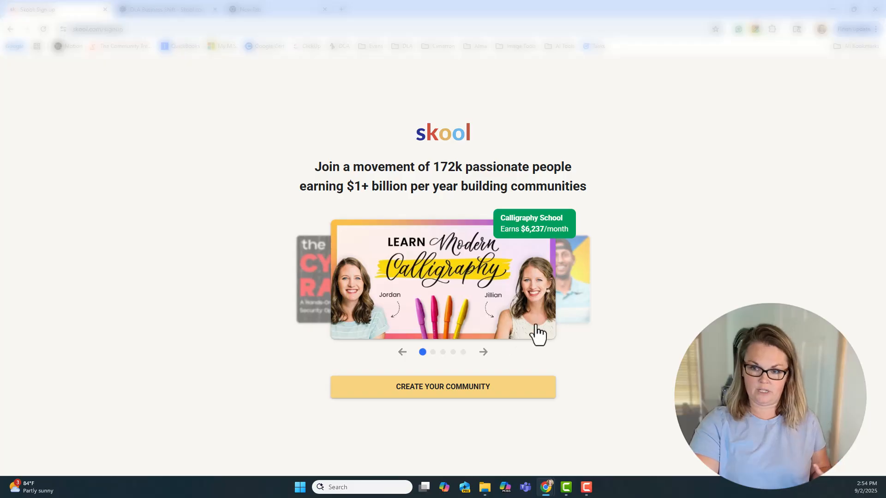
- Browse the featured example communities and their monthly earnings on the sign-up page
left_click(489, 360)
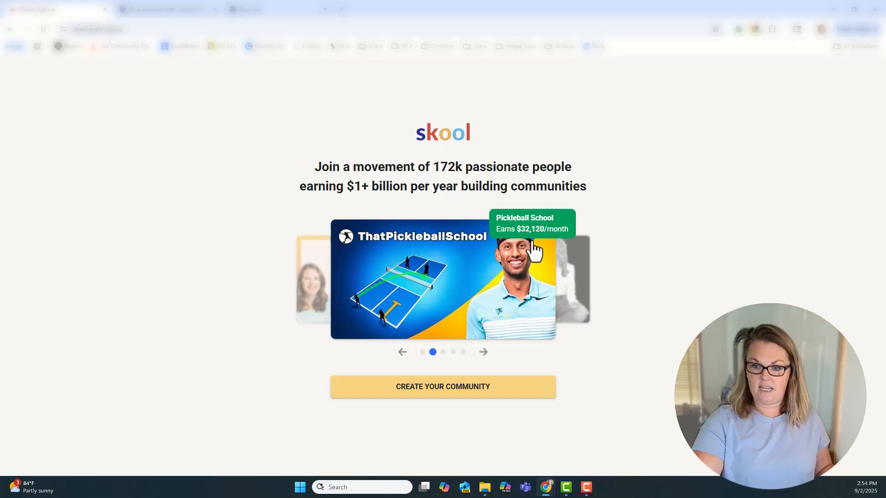
left_click(484, 357)
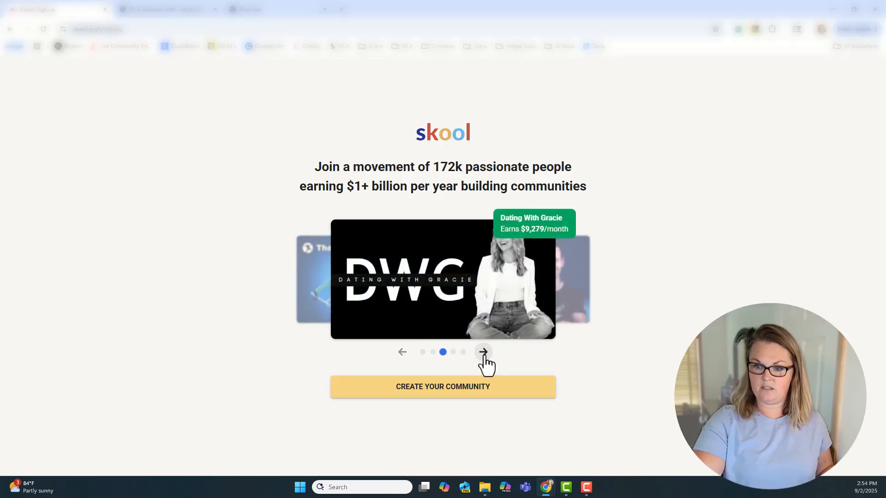
left_click(485, 356)
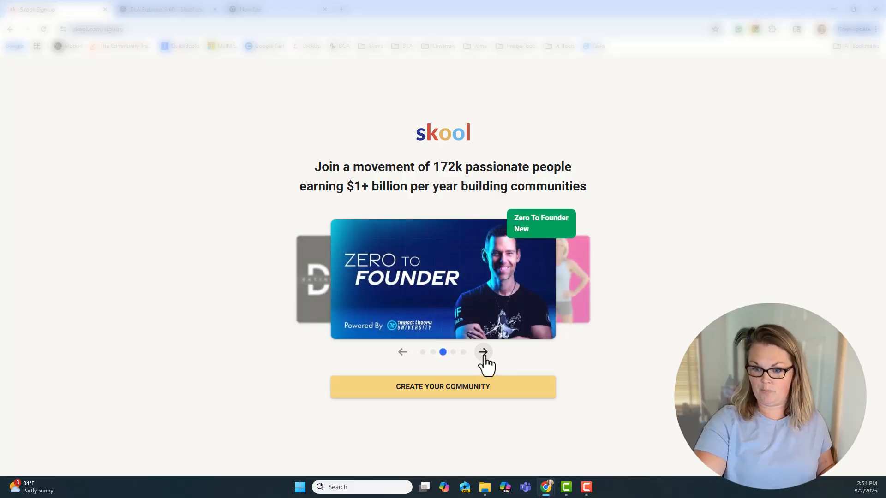
left_click(484, 357)
left_click(485, 357)
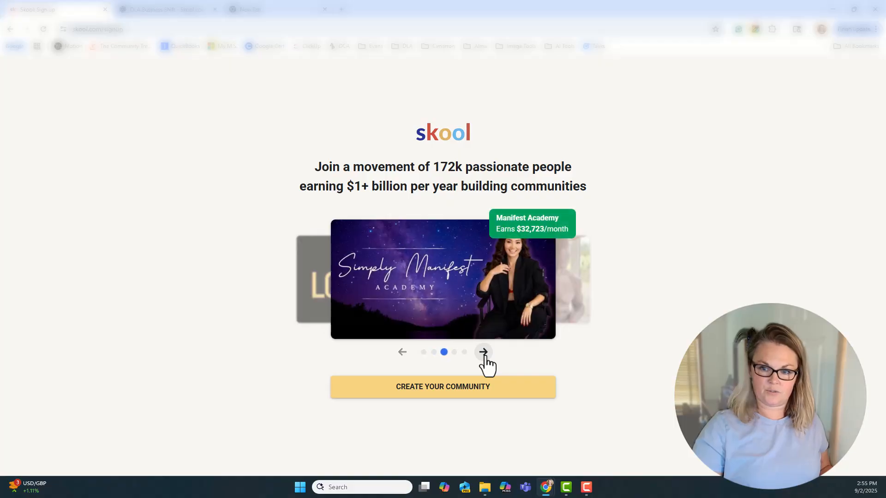
left_click(484, 357)
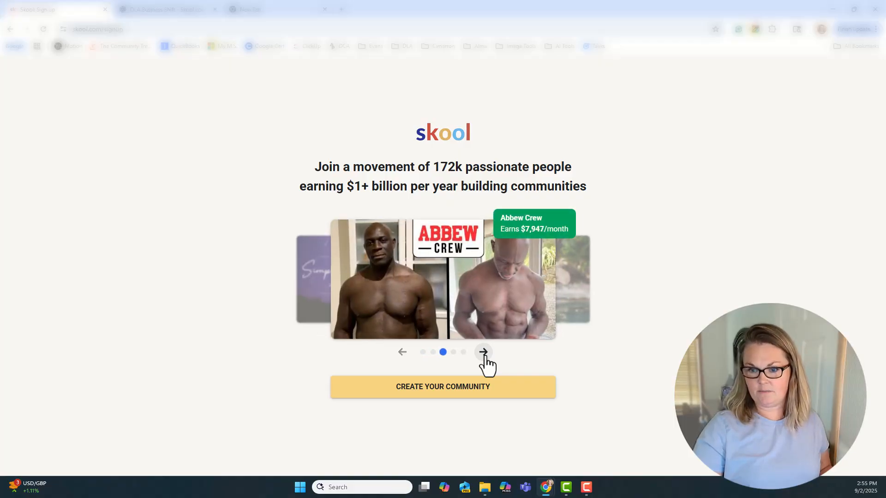
left_click(484, 357)
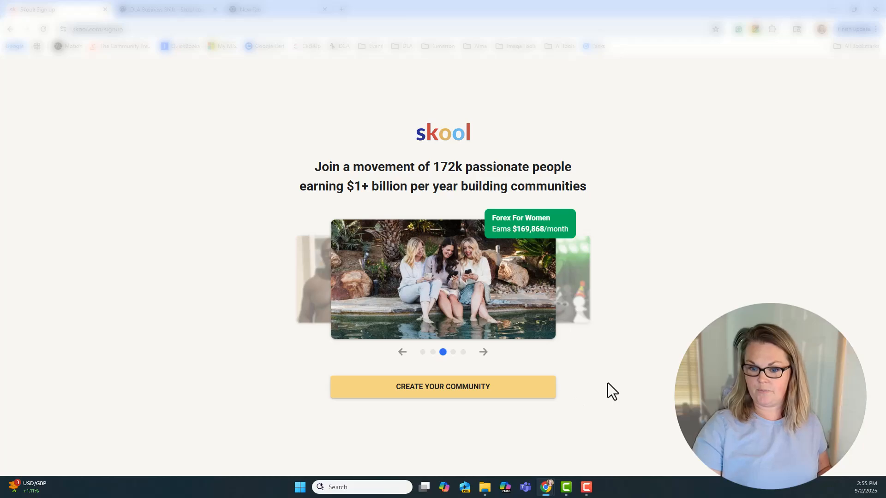
- Proceed to plan selection and compare the monthly prices and transaction fees of the Hobby and Pro plans
left_click(447, 396)
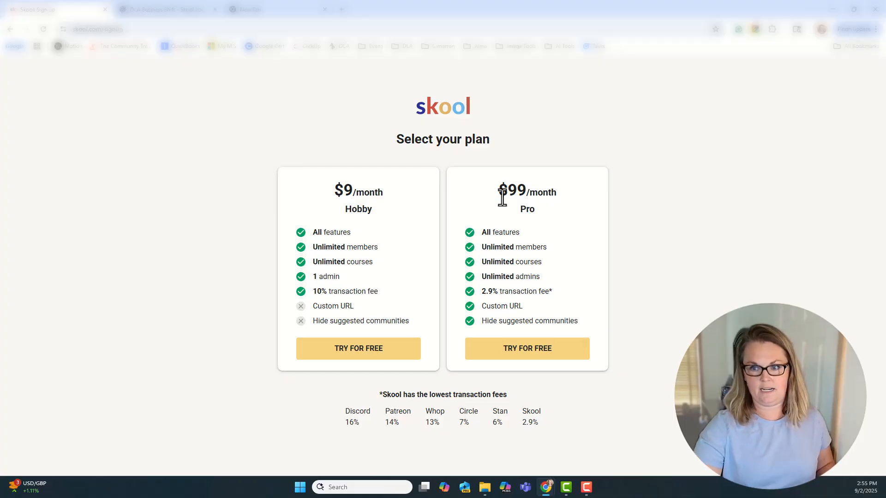
left_click_drag(503, 192, 544, 189)
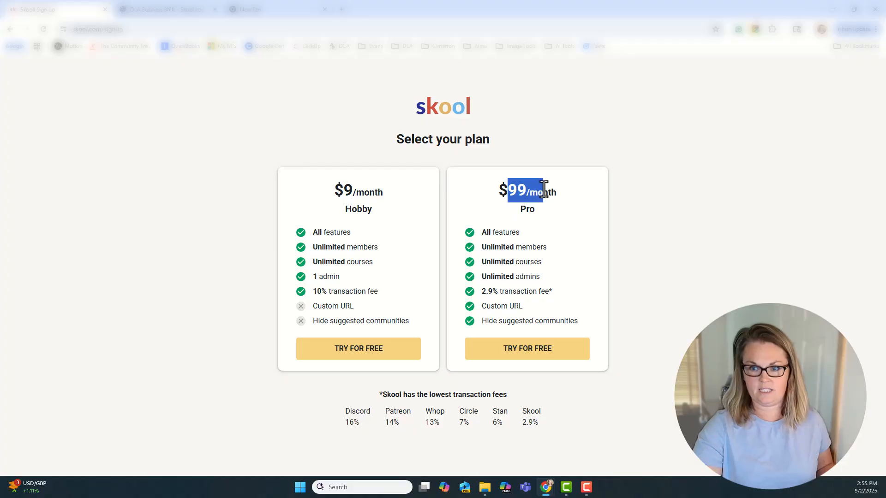
left_click(563, 200)
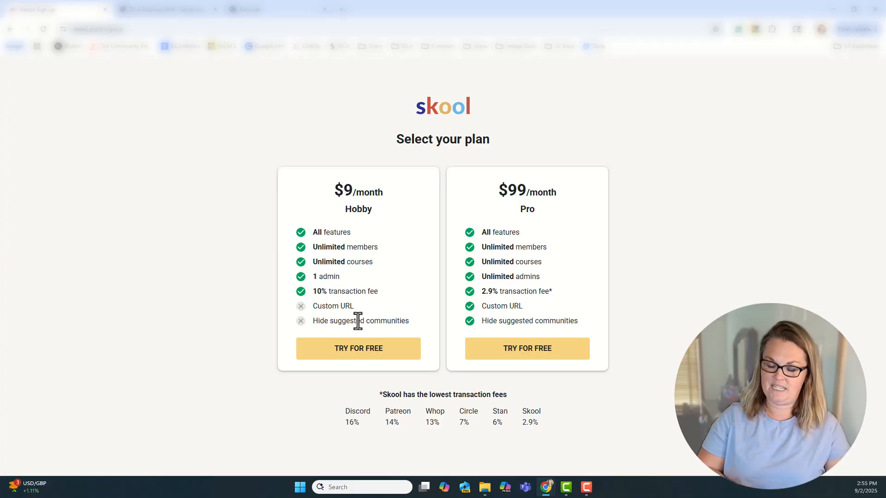
left_click_drag(355, 292, 312, 295)
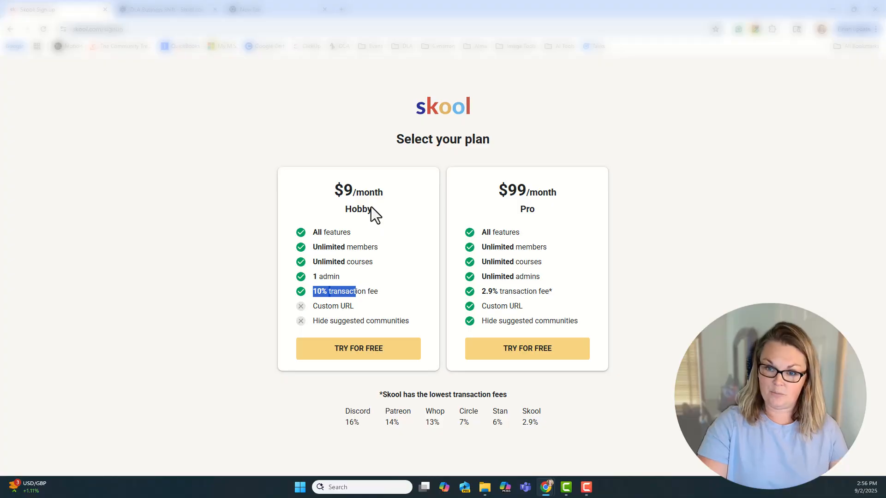
left_click(284, 387)
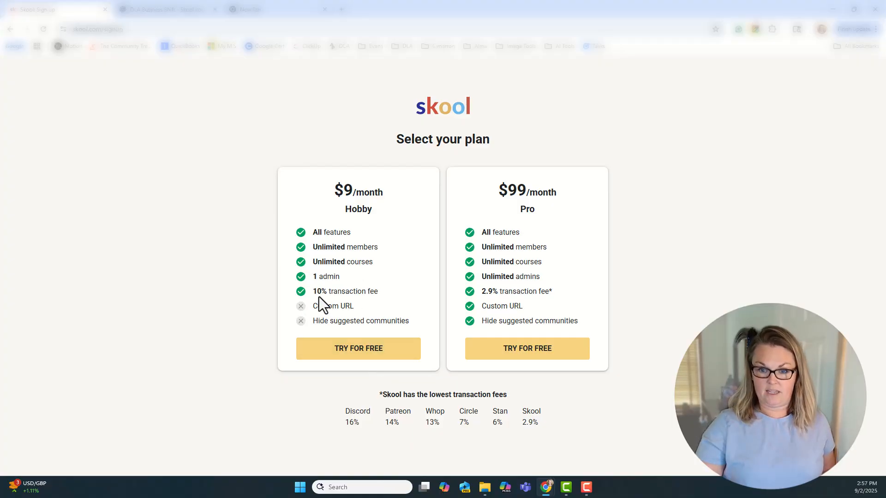
left_click_drag(313, 292, 405, 292)
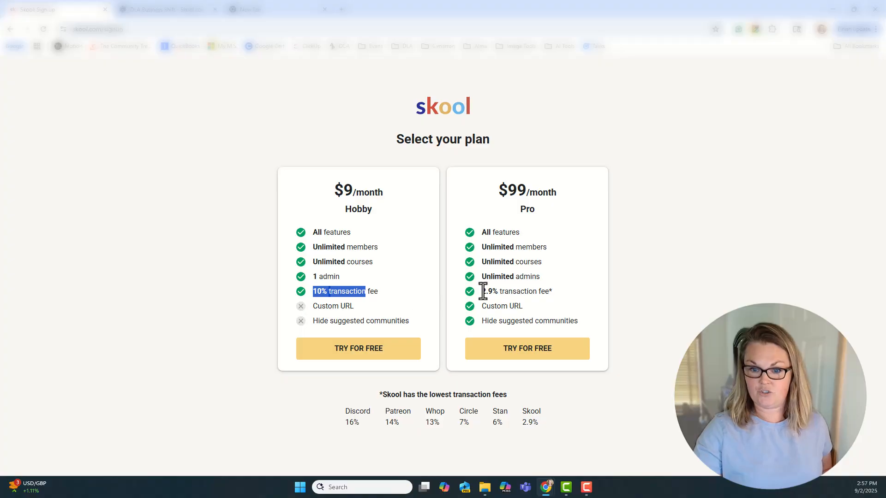
left_click_drag(481, 292, 551, 292)
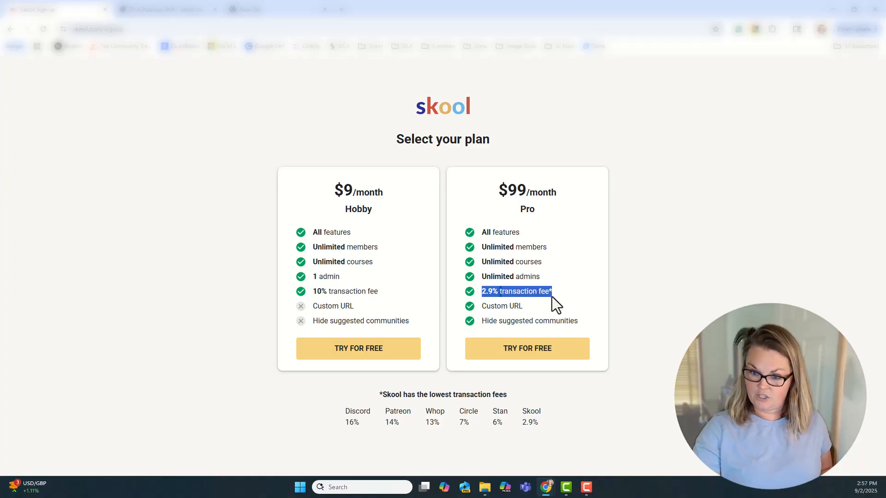
left_click(552, 294)
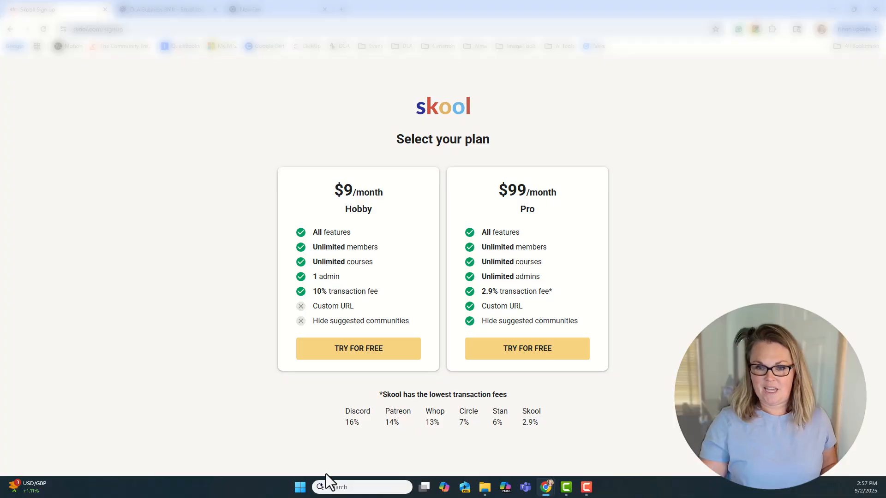
- Choose the free trial of the $9/month Hobby plan and name the group "AI for Course Creators"
left_click(362, 350)
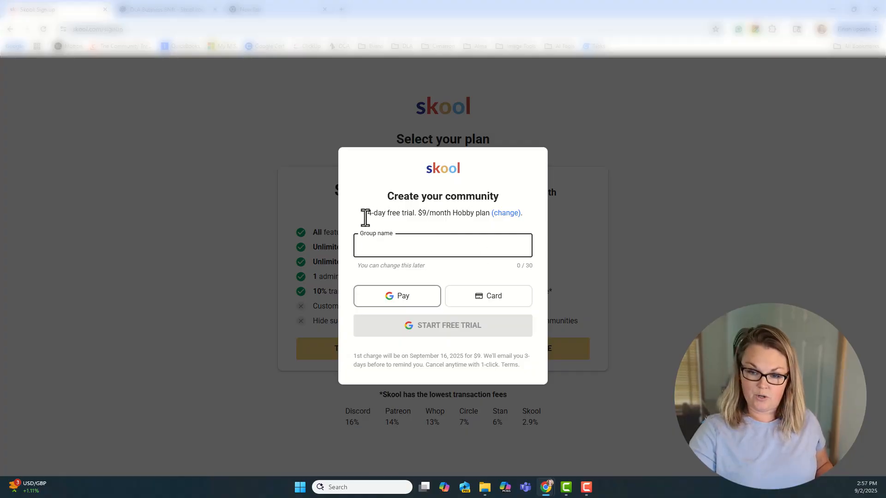
left_click_drag(366, 217, 425, 215)
left_click(411, 216)
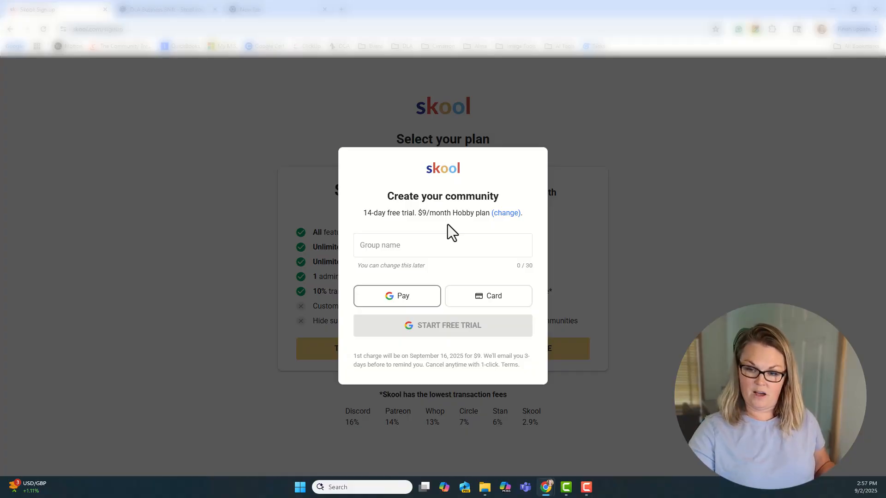
left_click(385, 251)
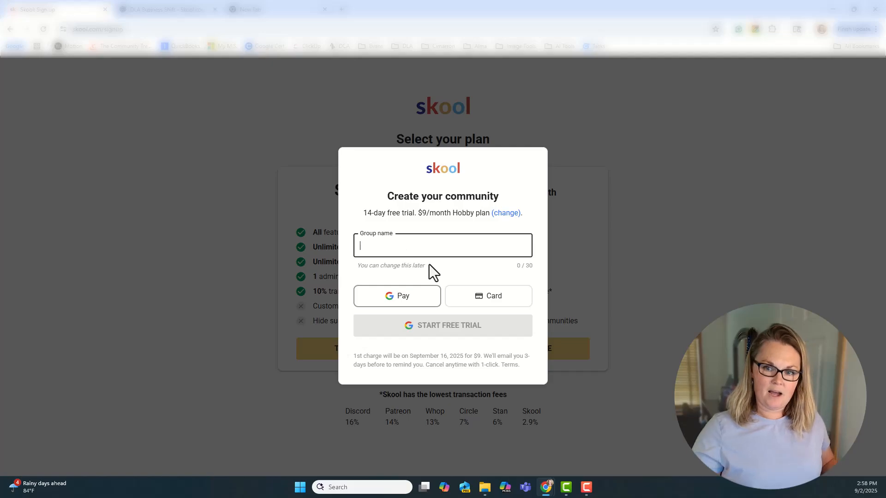
left_click_drag(426, 265, 364, 267)
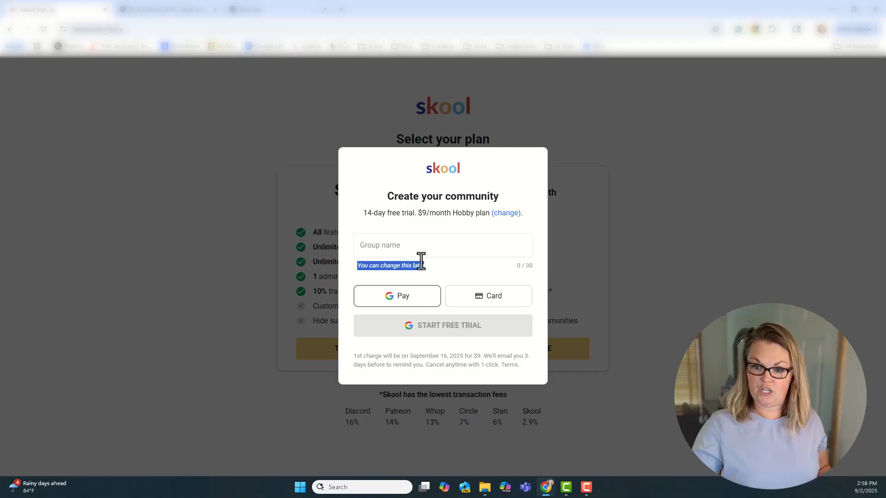
left_click(399, 248)
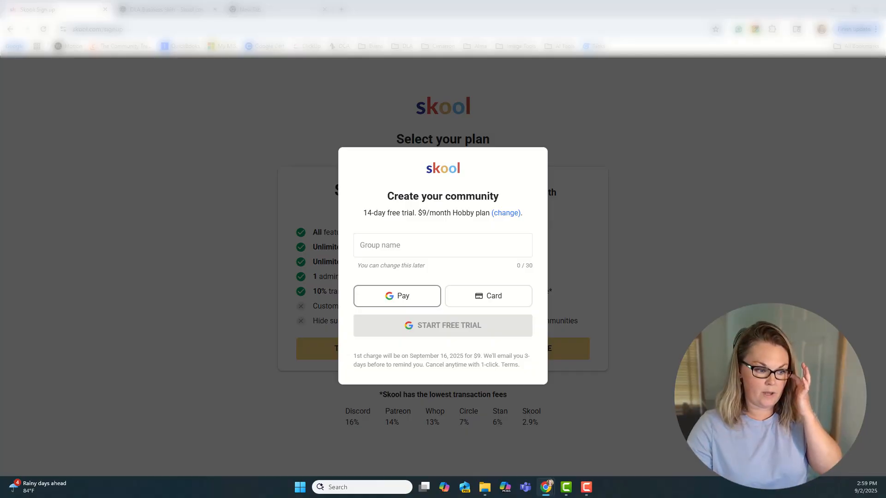
left_click(423, 247)
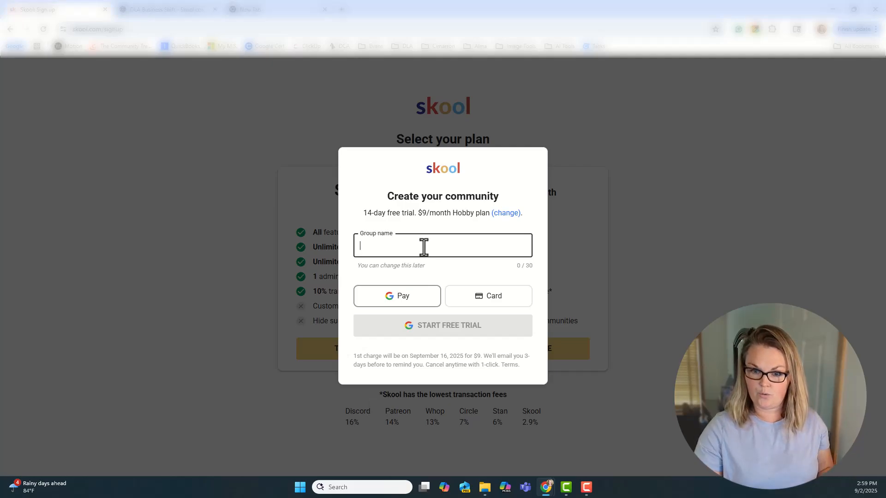
type("AI for Course Creators")
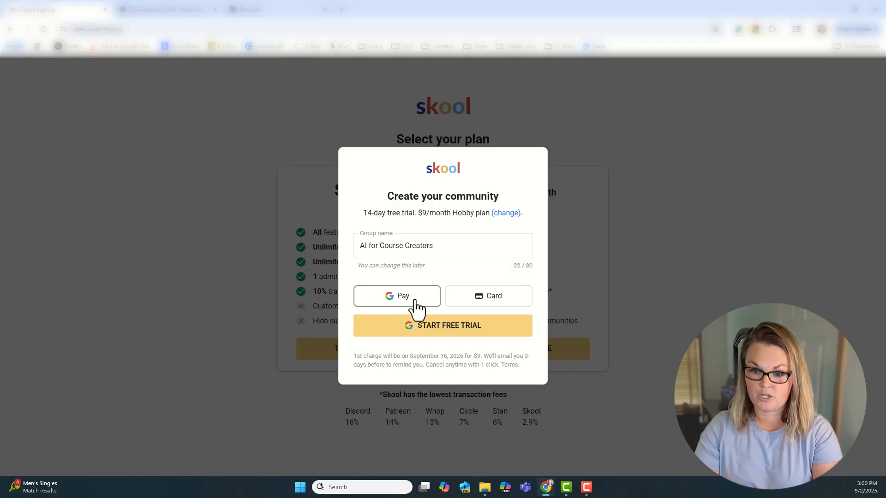
- Choose payment by card, fill in the card number field and start the free trial
left_click(497, 301)
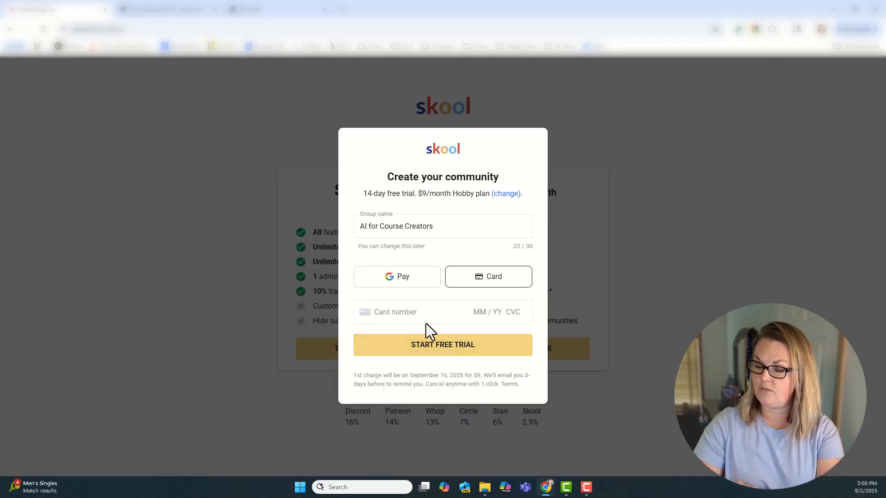
left_click(417, 313)
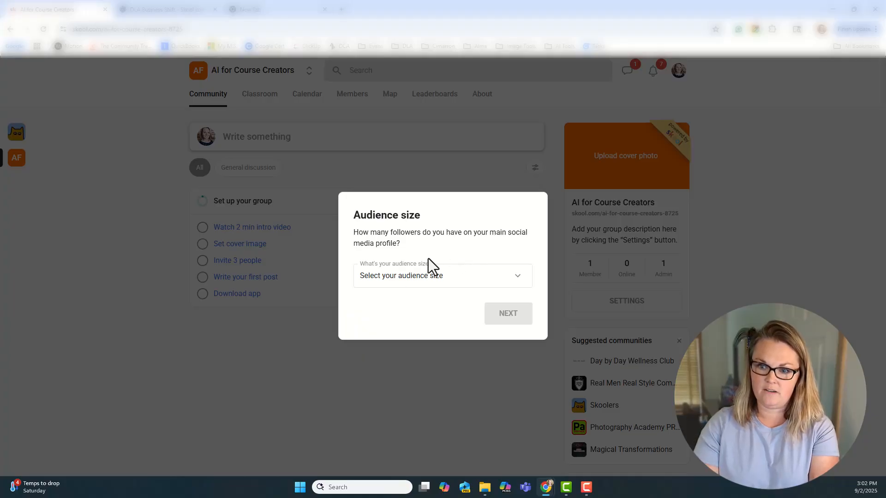
- Answer the audience size question with "Under 10k" and continue
left_click(451, 290)
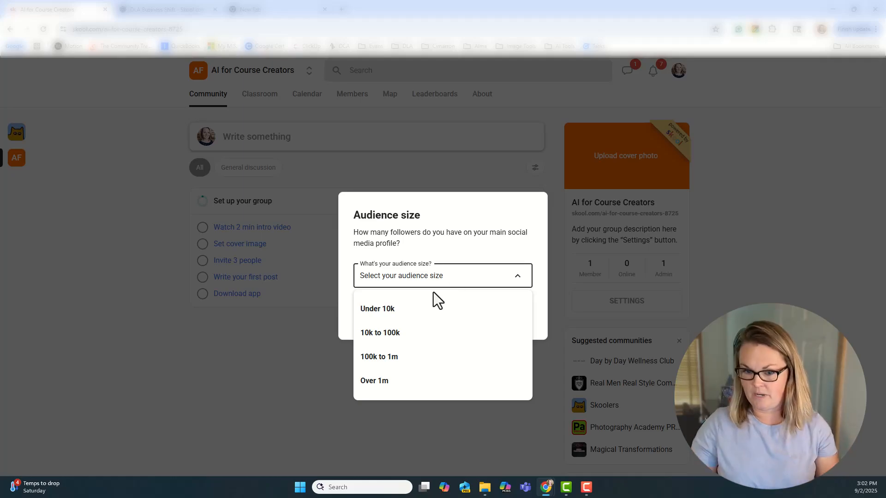
left_click(376, 315)
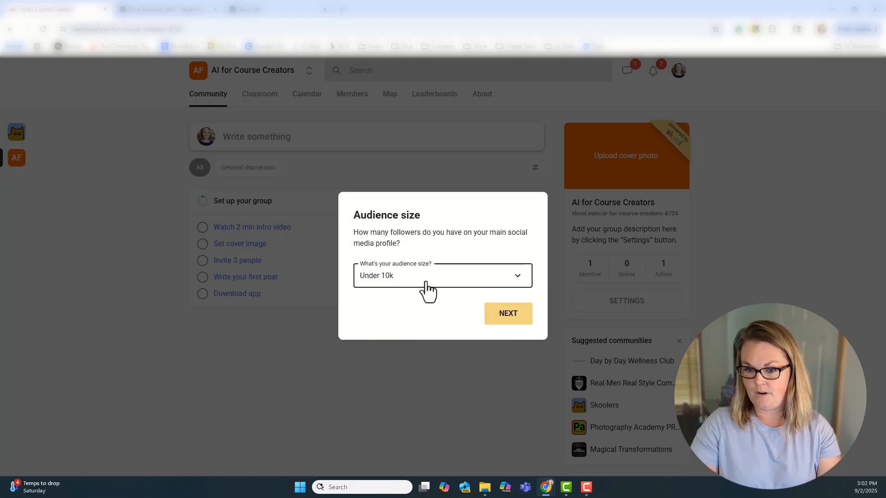
left_click(505, 329)
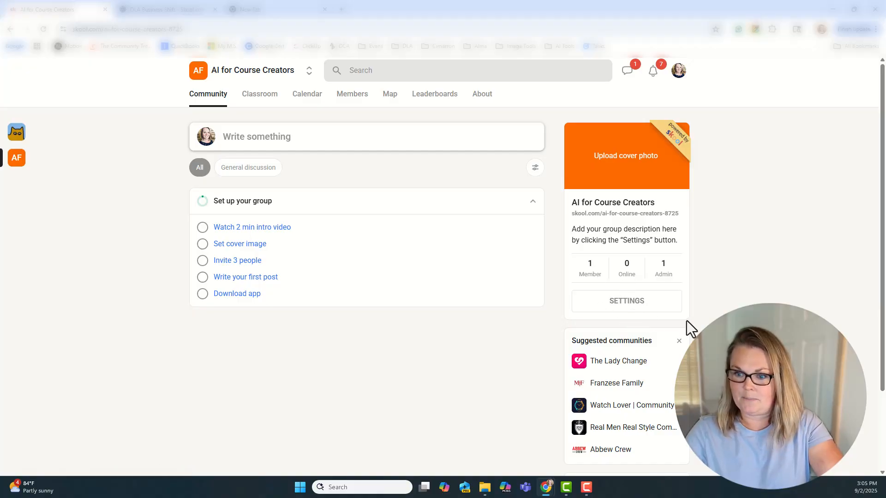
- Review the group's general settings, including its name, description, custom URL and privacy options, and close the settings
left_click(623, 309)
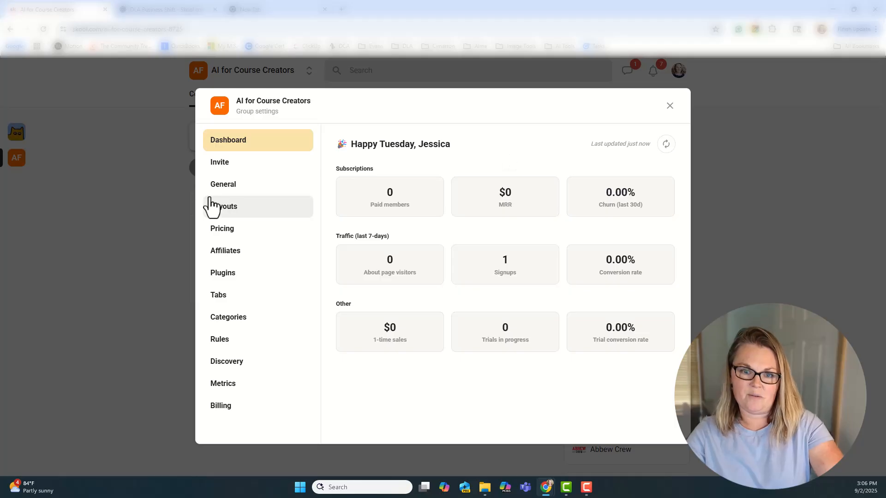
left_click(226, 186)
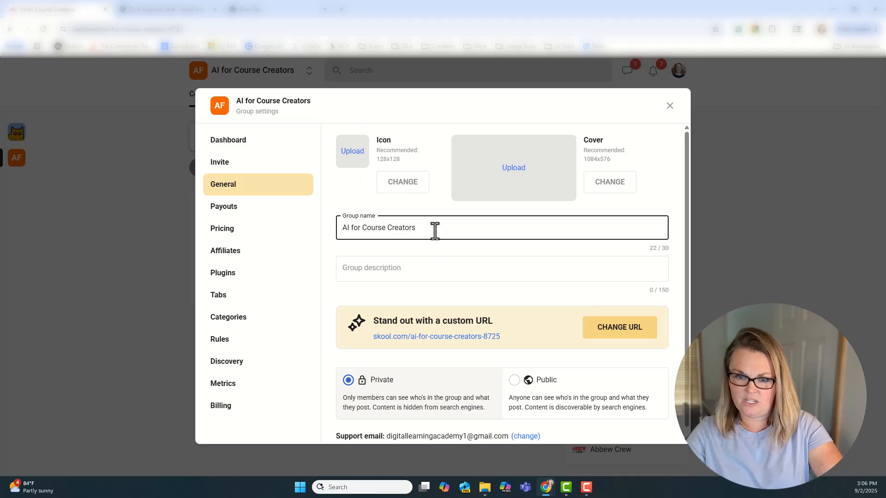
left_click_drag(430, 230, 356, 229)
left_click(358, 229)
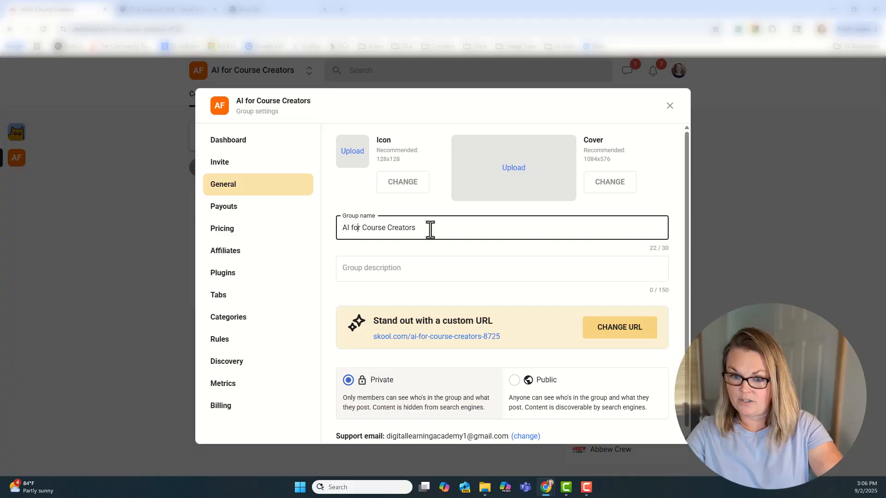
left_click(455, 231)
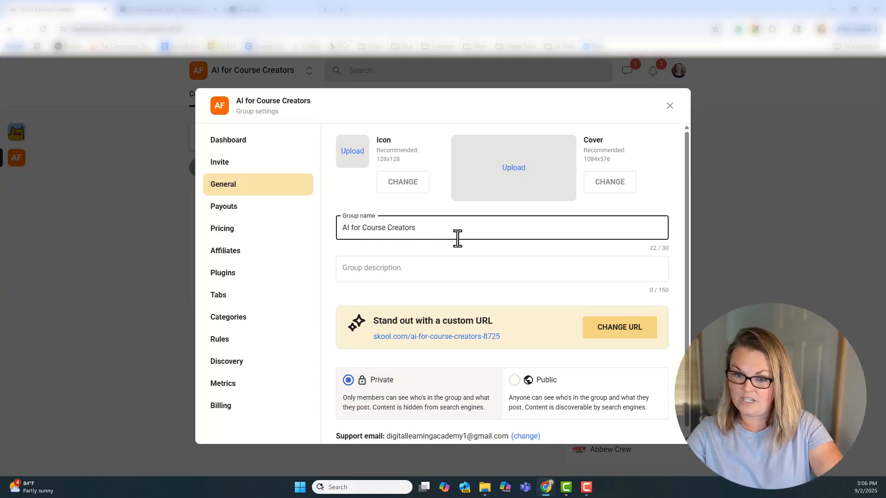
left_click(383, 270)
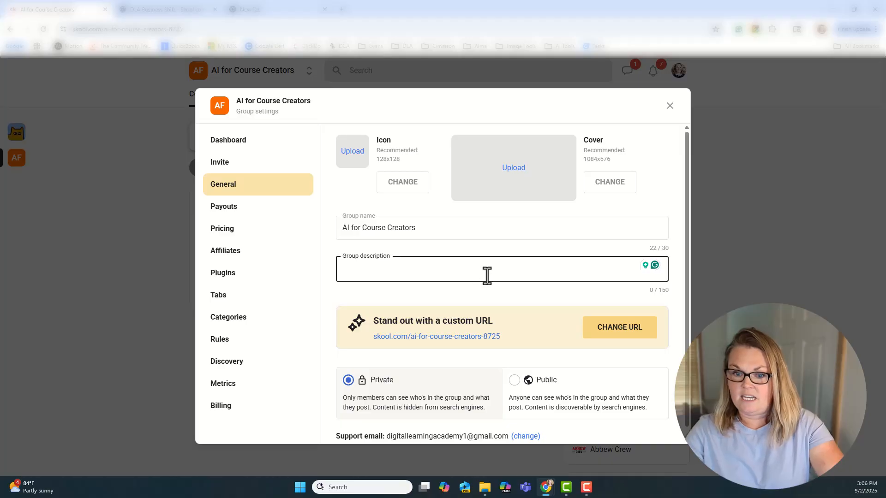
scroll(486, 263, "down", 1)
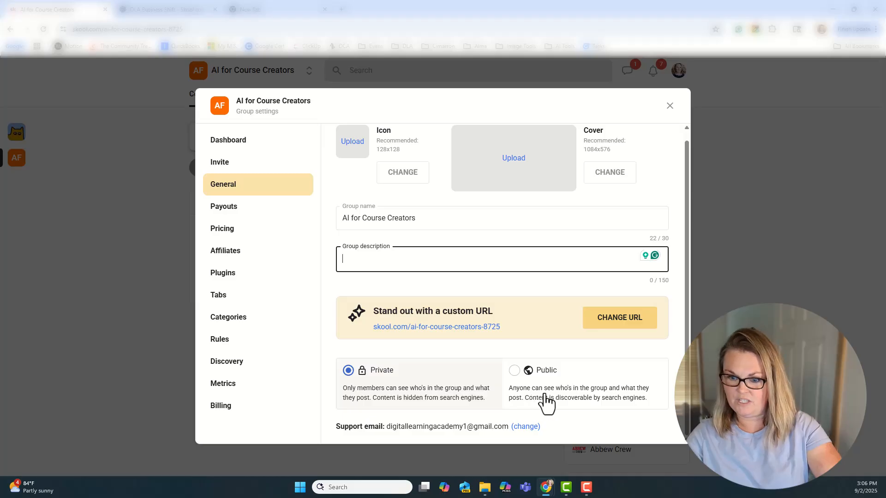
scroll(564, 397, "up", 1)
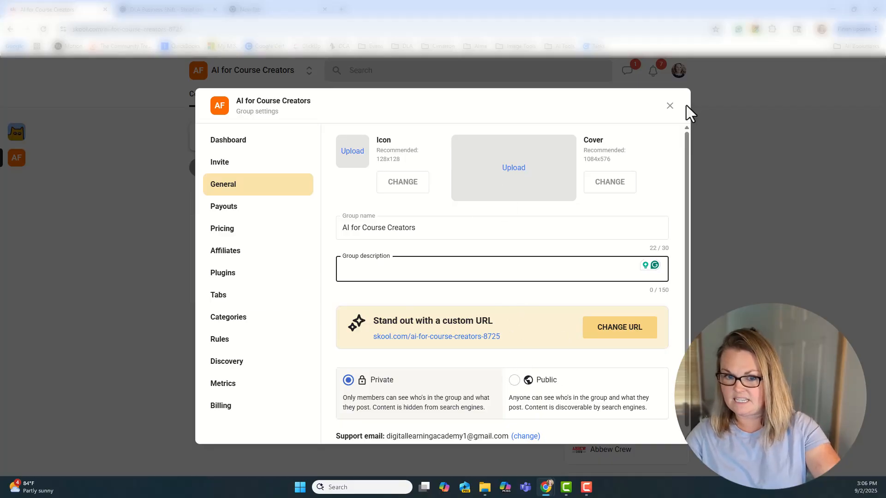
left_click(670, 107)
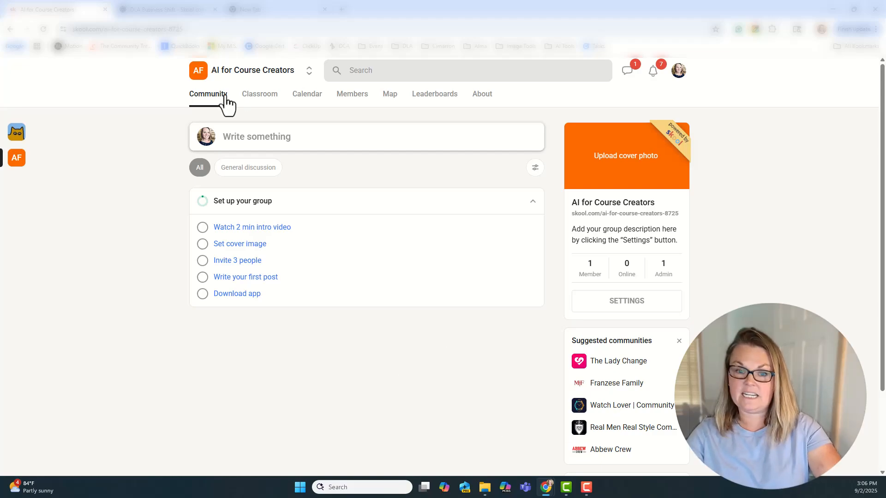
- Look through the group's Classroom, Calendar, Members, Map, Leaderboards and About pages and return to the Community page
left_click(261, 97)
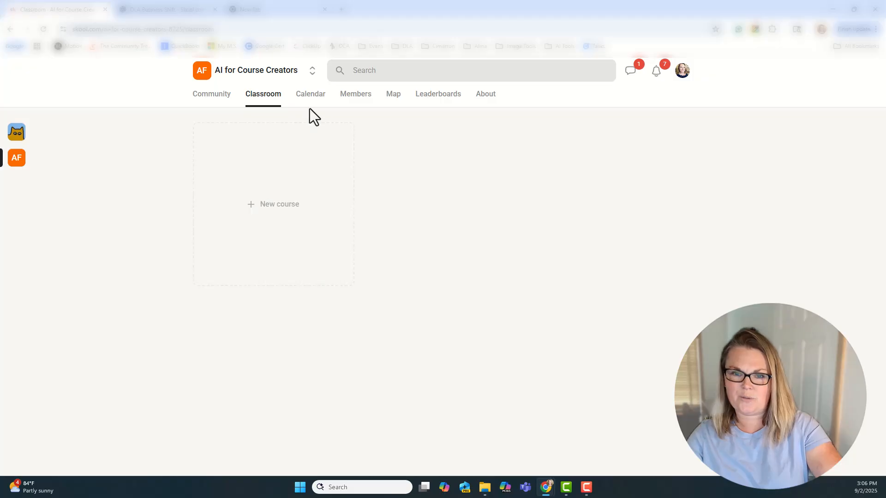
left_click(317, 96)
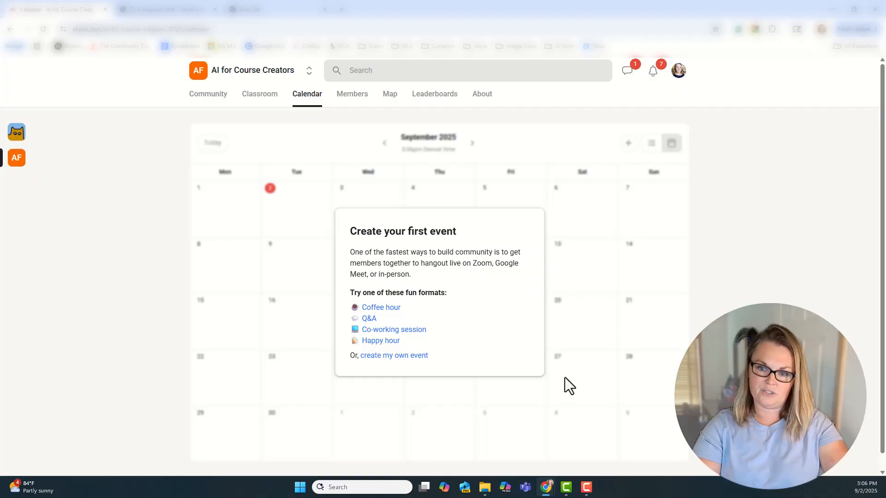
left_click(352, 101)
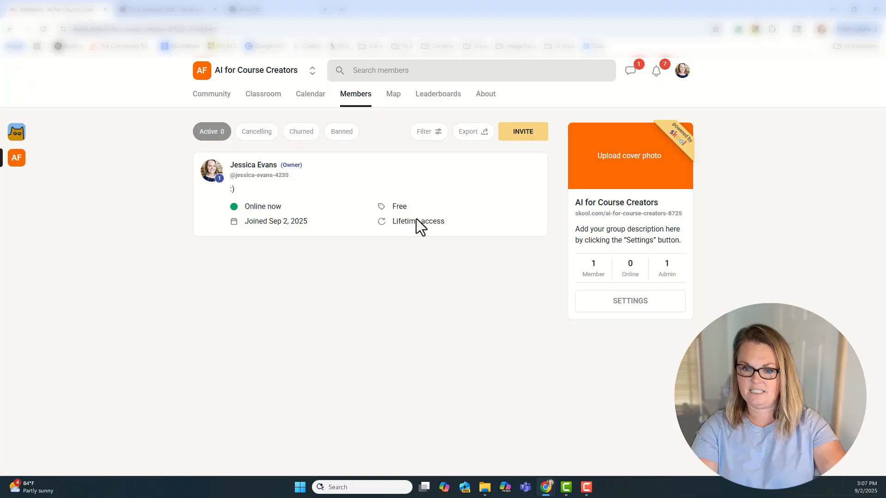
left_click(394, 98)
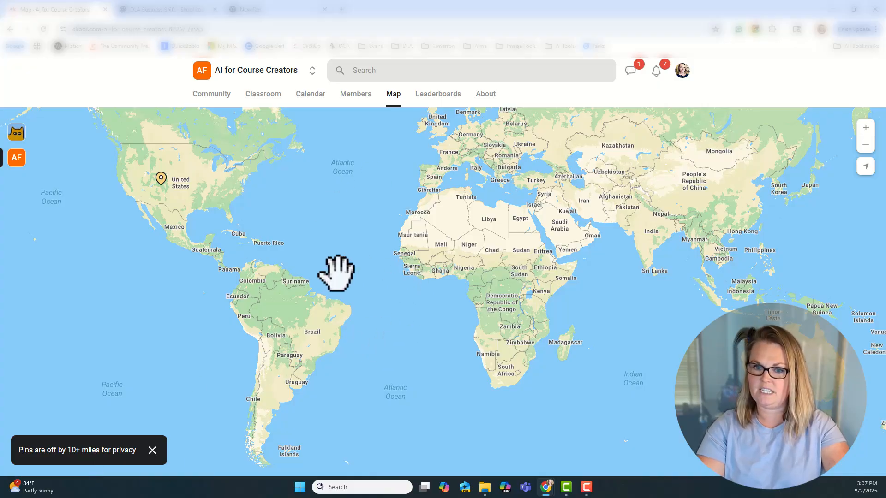
left_click(443, 97)
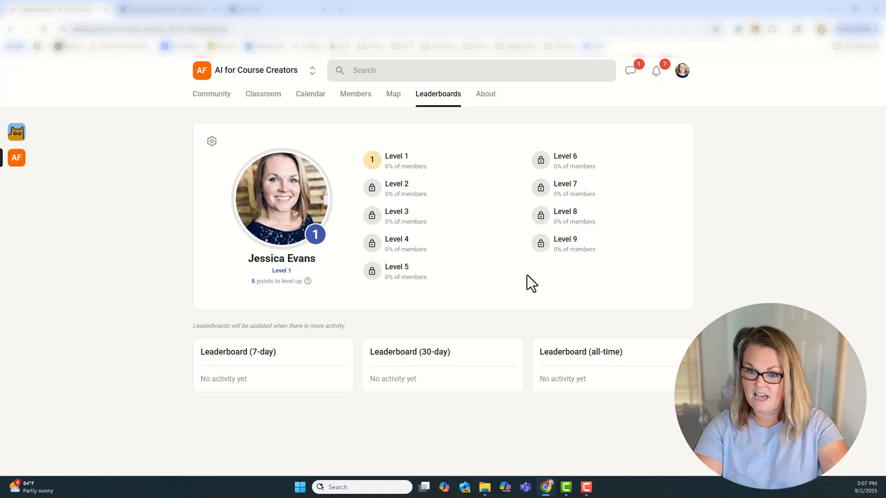
left_click(490, 101)
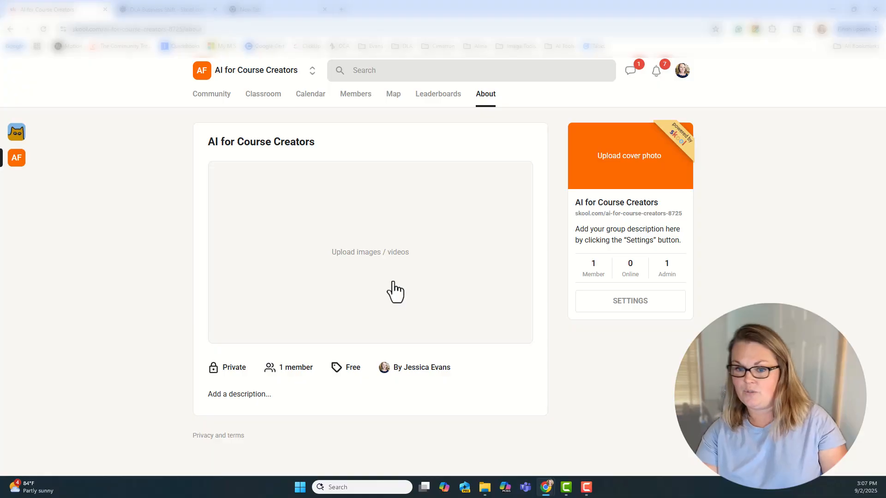
left_click(224, 95)
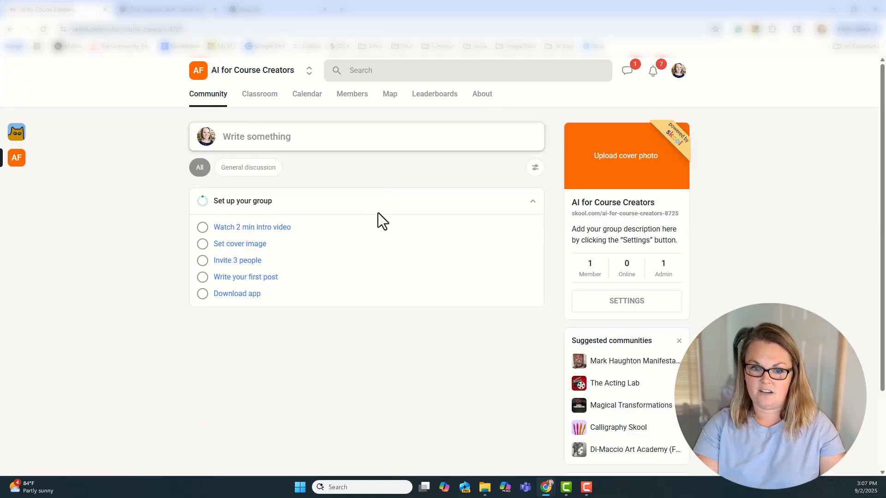